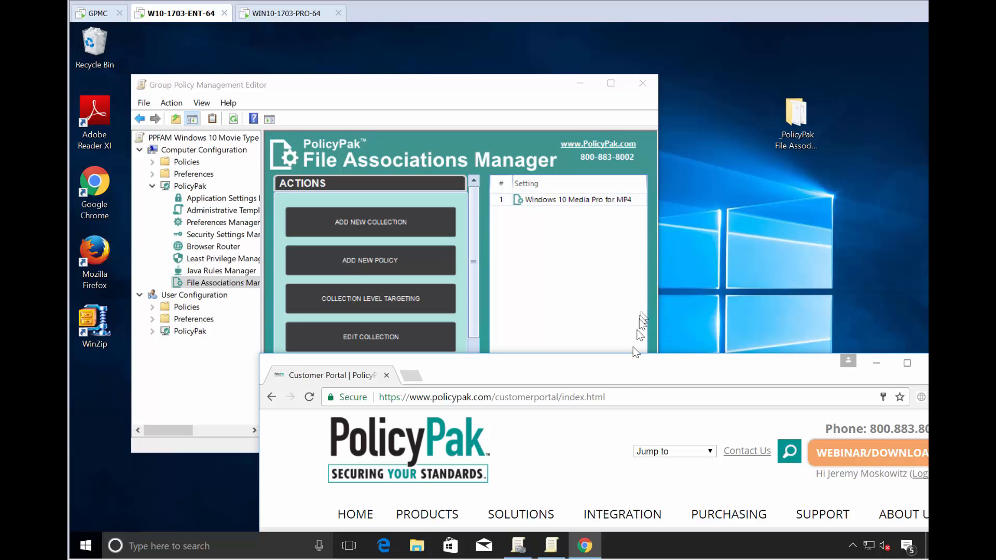
- Move the PolicyPak customer portal window in Chrome and maximize it
{"action": "left_click_drag", "start_coordinate": [629, 377], "coordinate": [571, 281]}
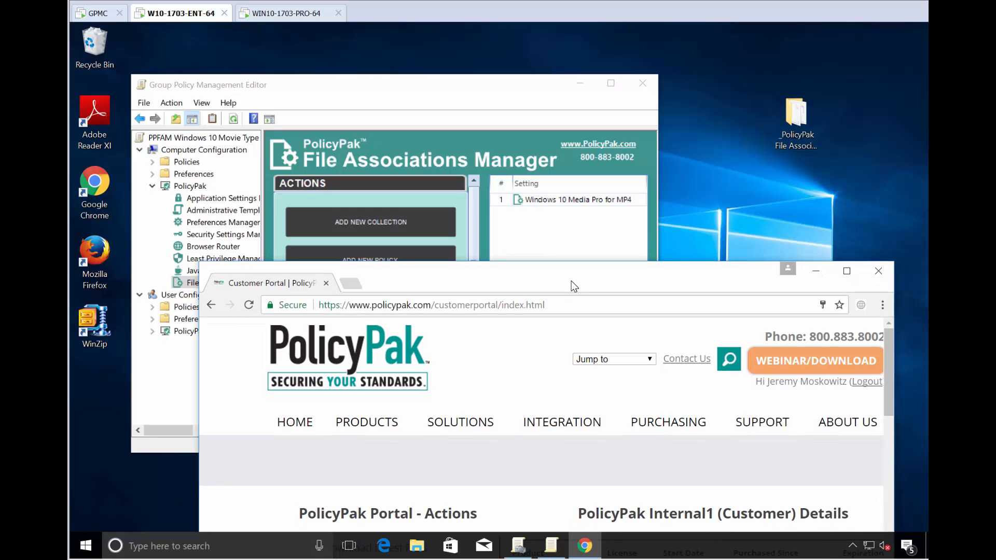
{"action": "double_click", "coordinate": [571, 282]}
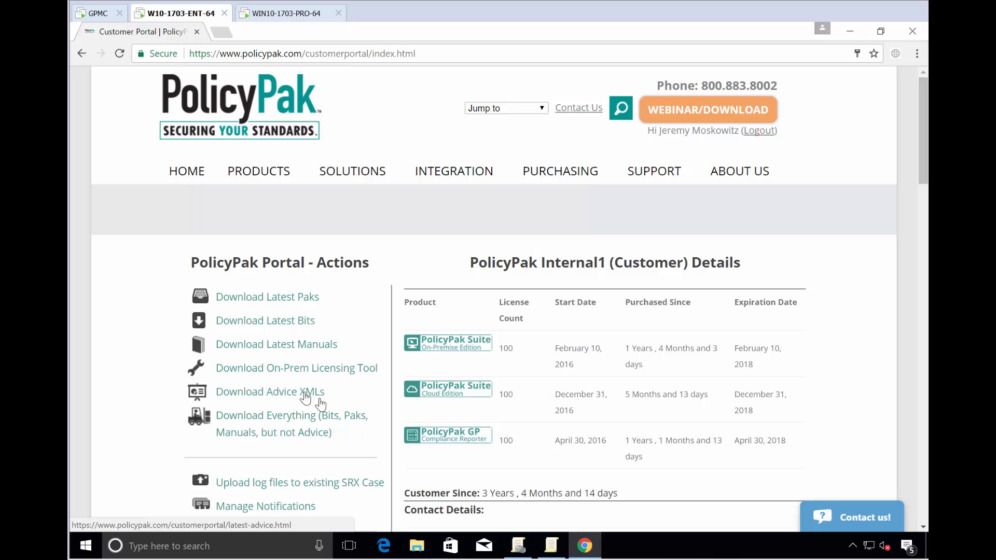
- Minimize the portal, open the _PolicyPak File Associations Manager XMLs folder, and arrange it beside the policy editor
{"action": "left_click", "coordinate": [848, 32]}
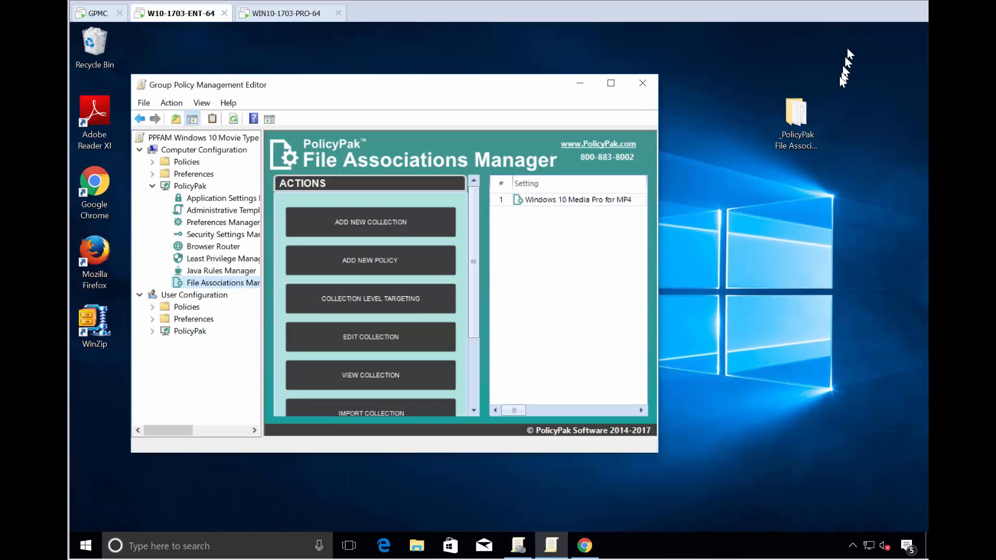
{"action": "left_click", "coordinate": [801, 125]}
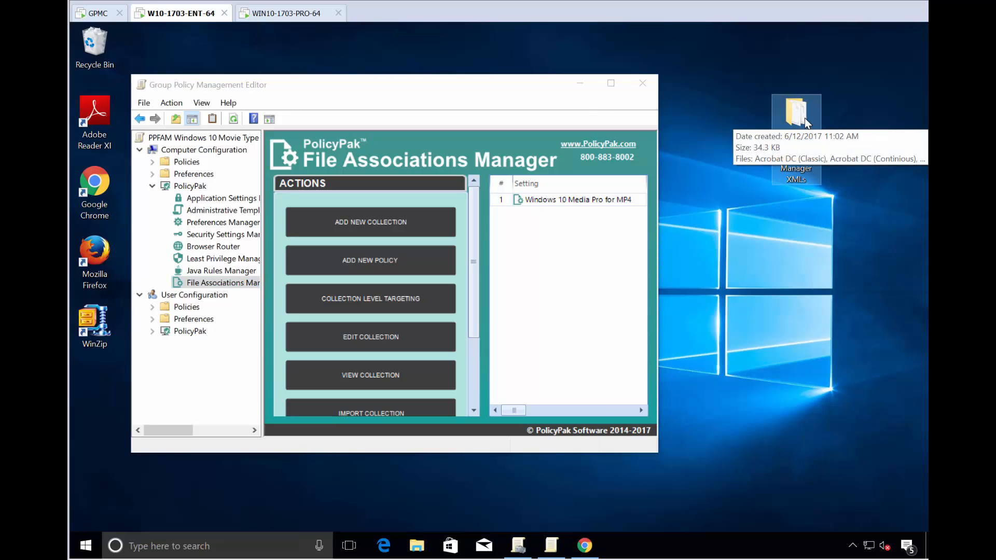
{"action": "double_click", "coordinate": [801, 122]}
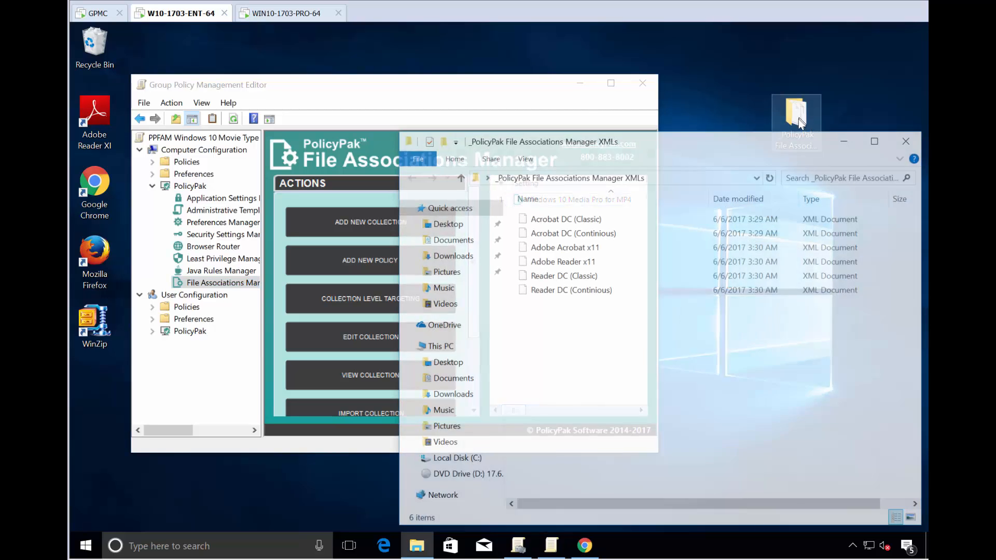
{"action": "left_click_drag", "start_coordinate": [660, 145], "coordinate": [829, 239]}
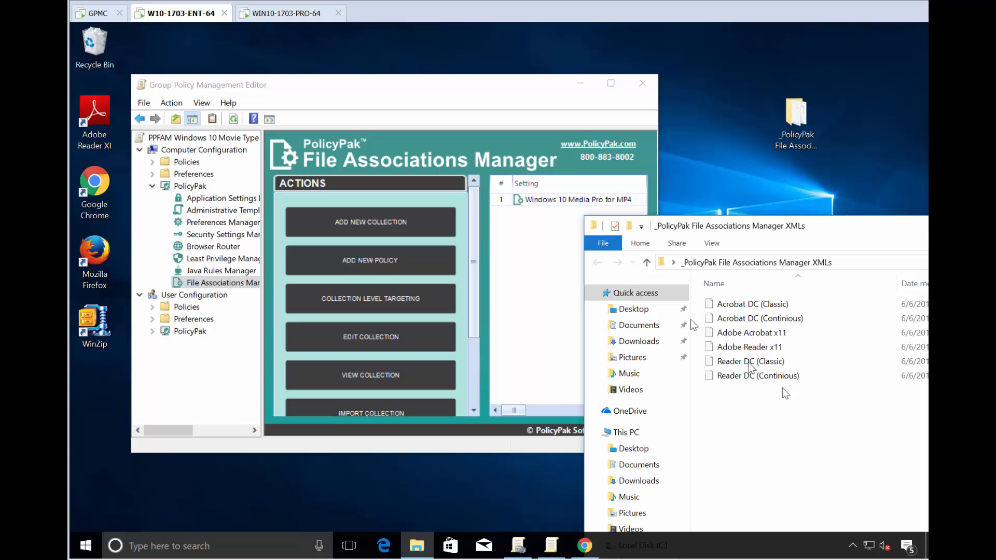
{"action": "left_click_drag", "start_coordinate": [435, 84], "coordinate": [380, 66]}
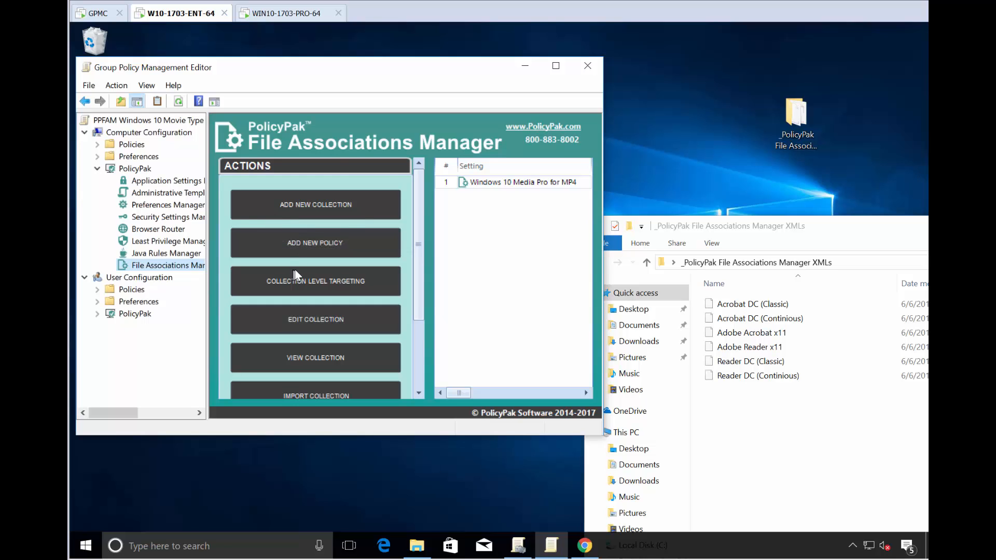
- Import Adobe Reader x11 from Desktop\_PolicyPak File Associations Manager XMLs as a new collection
{"action": "scroll", "coordinate": [291, 249], "scroll_direction": "down", "scroll_amount": 3}
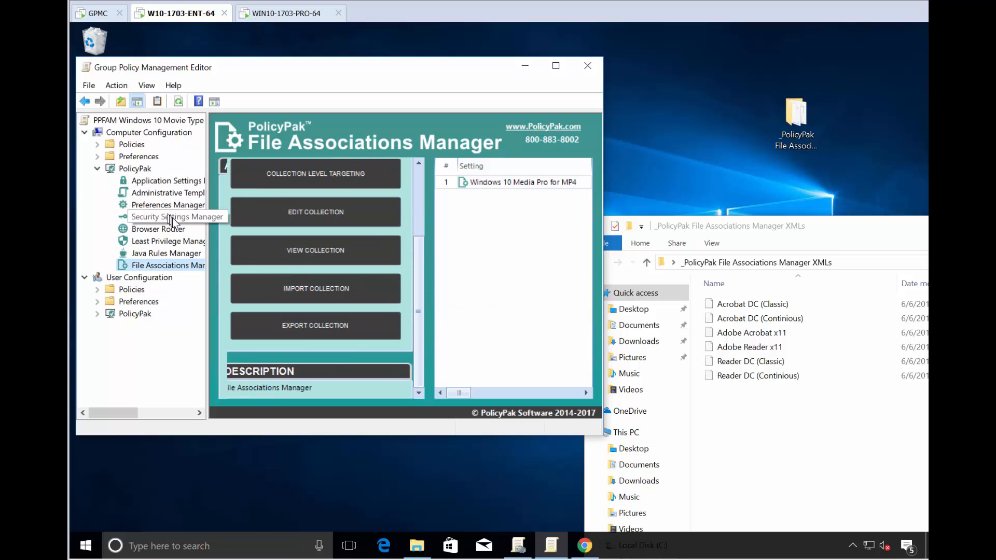
{"action": "left_click", "coordinate": [327, 289]}
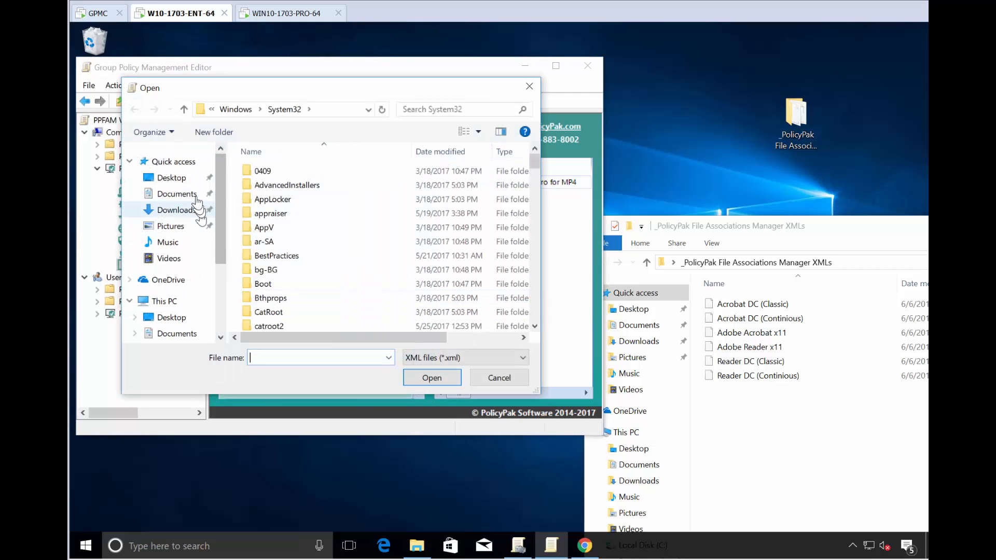
{"action": "left_click", "coordinate": [171, 181]}
{"action": "double_click", "coordinate": [294, 176]}
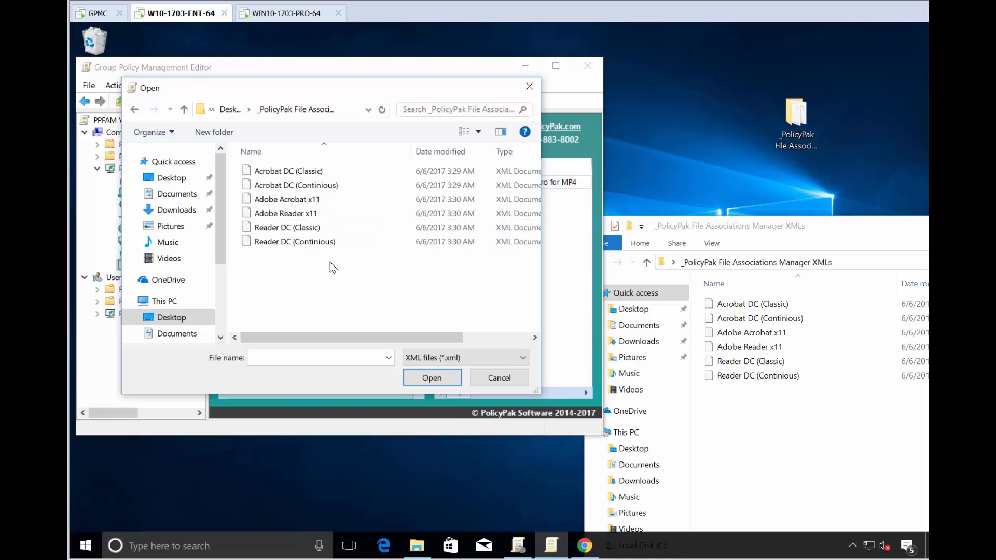
{"action": "left_click", "coordinate": [292, 16]}
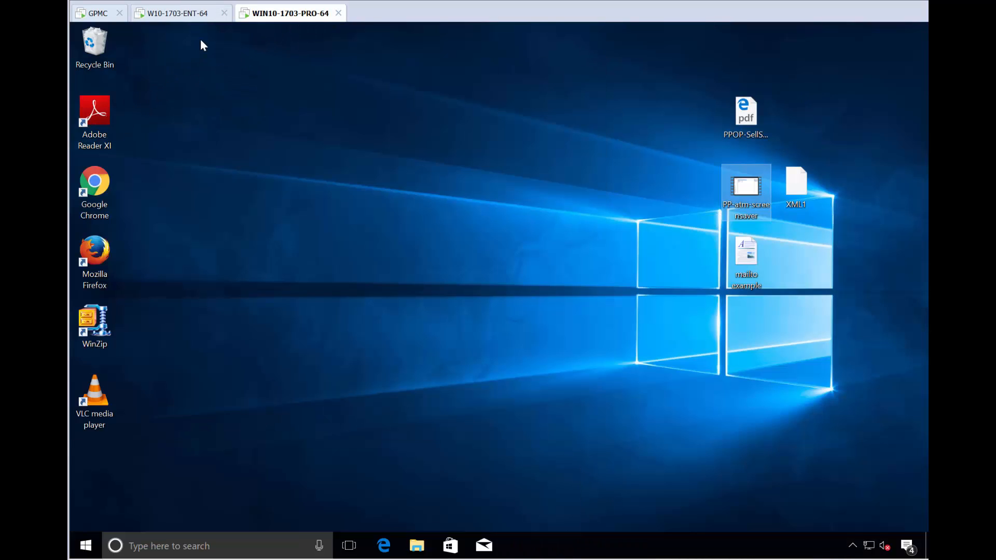
{"action": "left_click", "coordinate": [190, 15]}
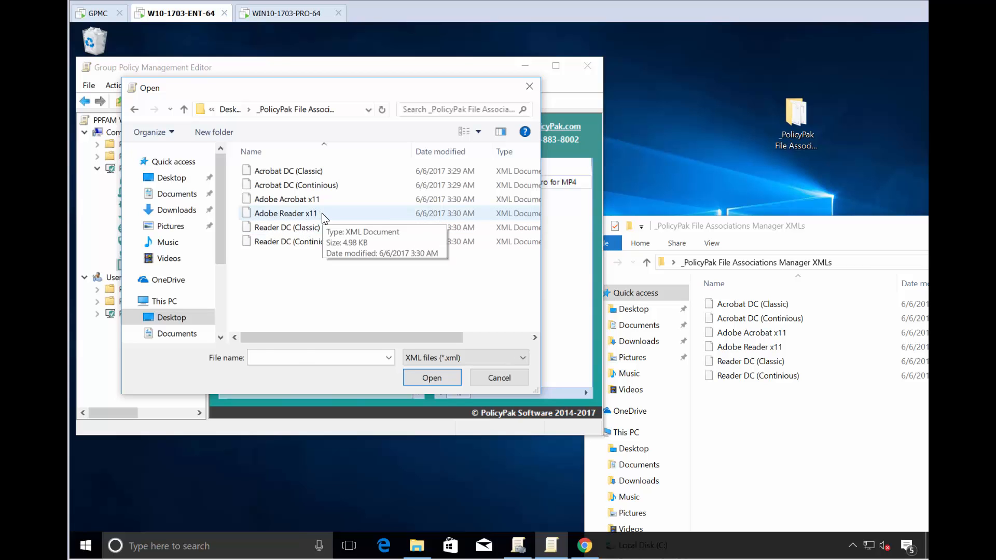
{"action": "double_click", "coordinate": [290, 213]}
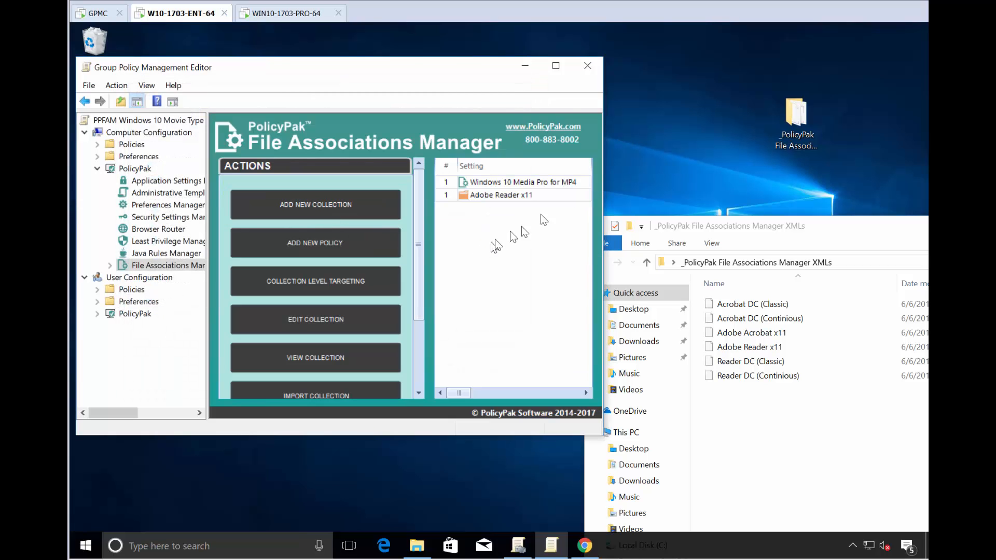
- Maximize the editor and view the nine PDF-family file types inside the Adobe Reader x11 collection
{"action": "left_click", "coordinate": [556, 66]}
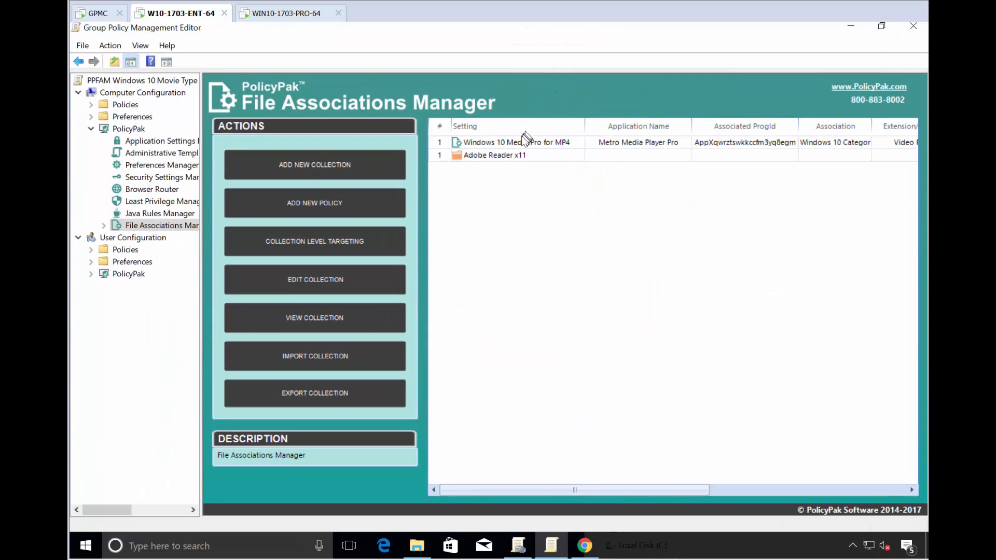
{"action": "double_click", "coordinate": [500, 156]}
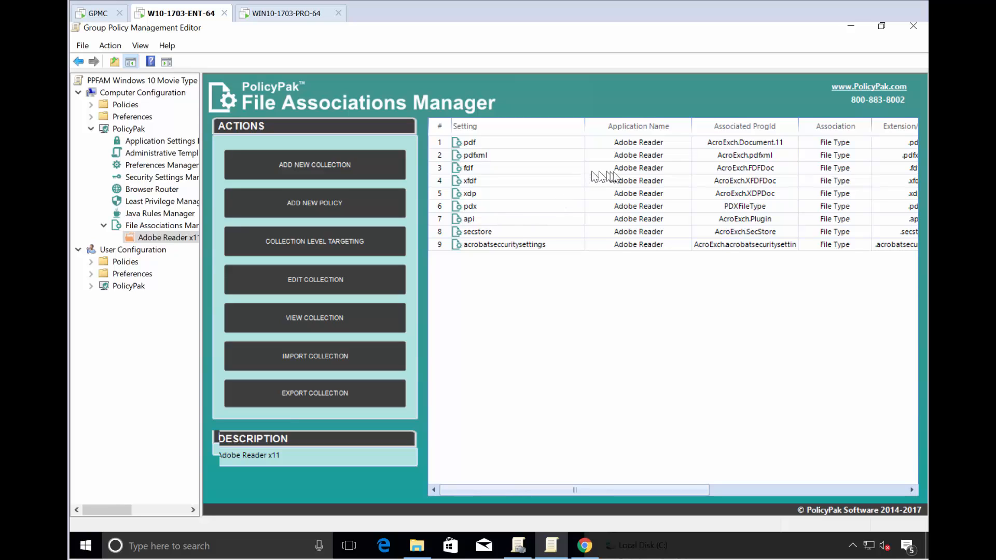
{"action": "left_click", "coordinate": [191, 228]}
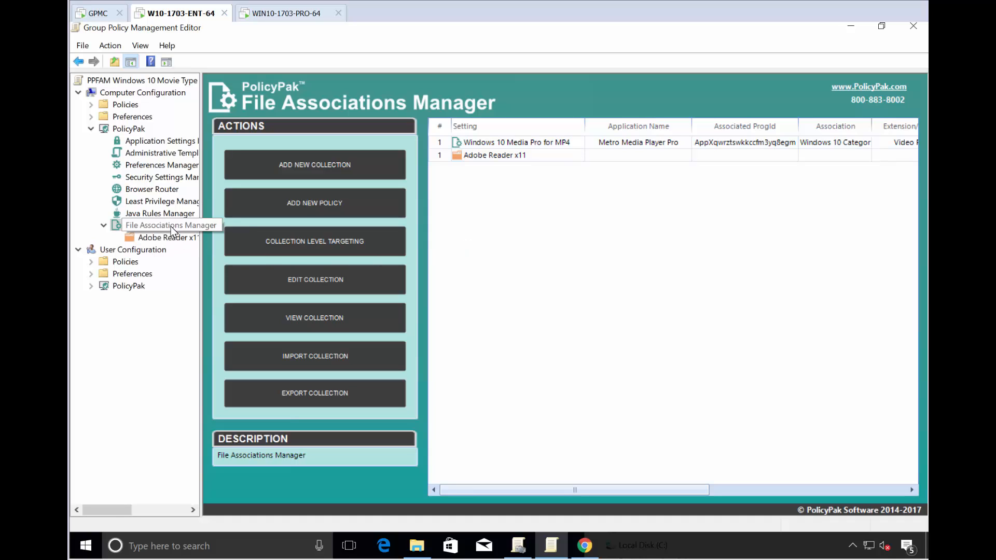
- Import the Reader DC (Classic) XML as a third File Associations Manager collection
{"action": "left_click", "coordinate": [313, 359]}
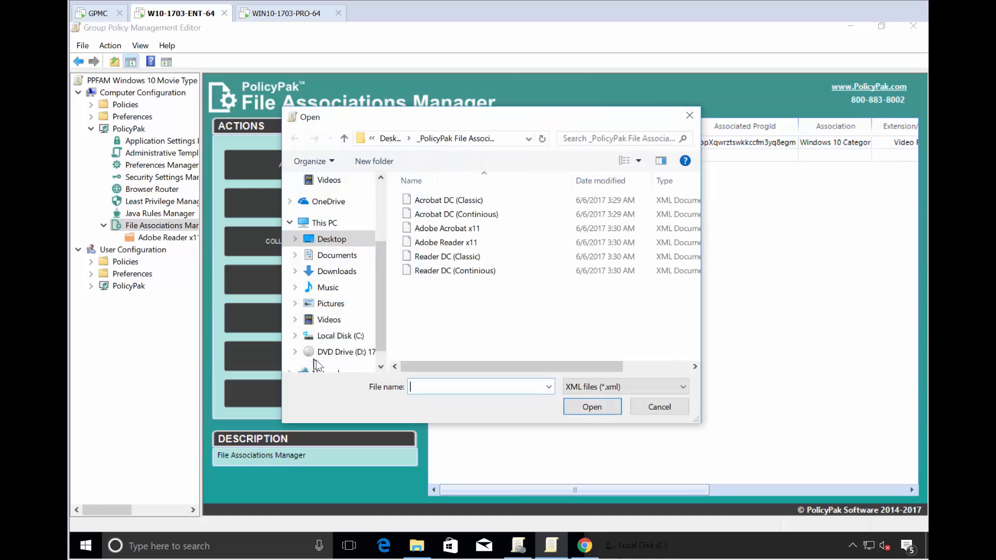
{"action": "left_click", "coordinate": [462, 260]}
{"action": "double_click", "coordinate": [463, 261]}
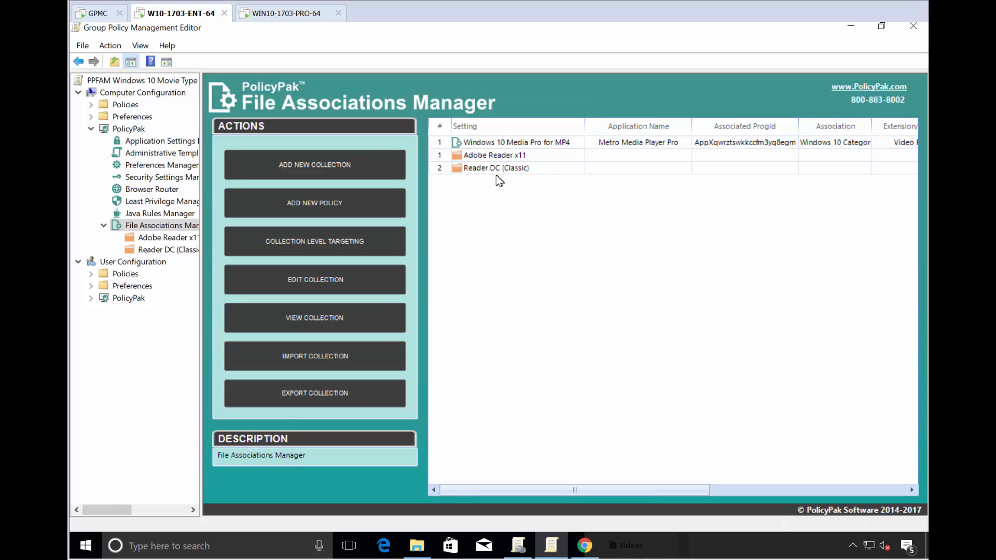
{"action": "left_click", "coordinate": [489, 155]}
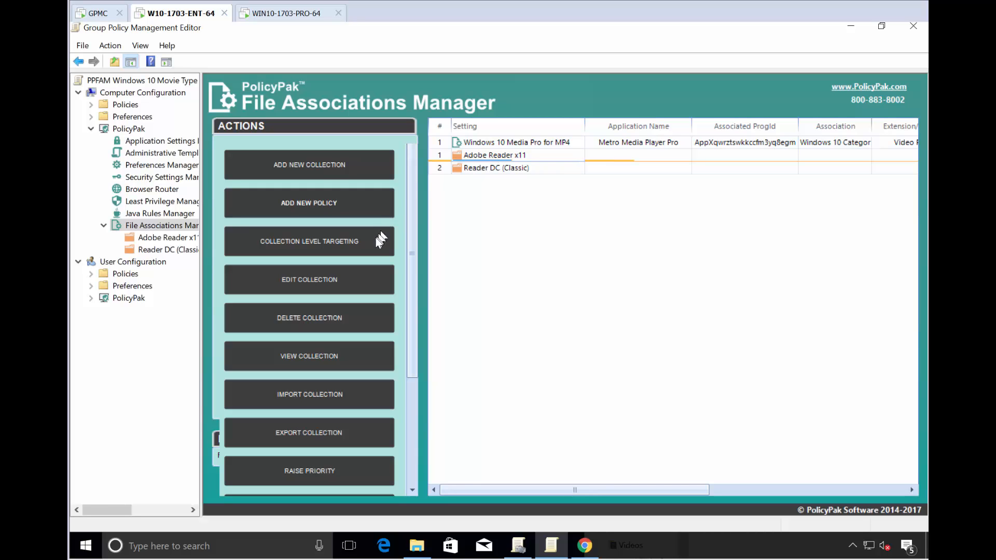
- Review the file-exists collection-level targeting of the Adobe Reader x11 collection
{"action": "left_click", "coordinate": [304, 241]}
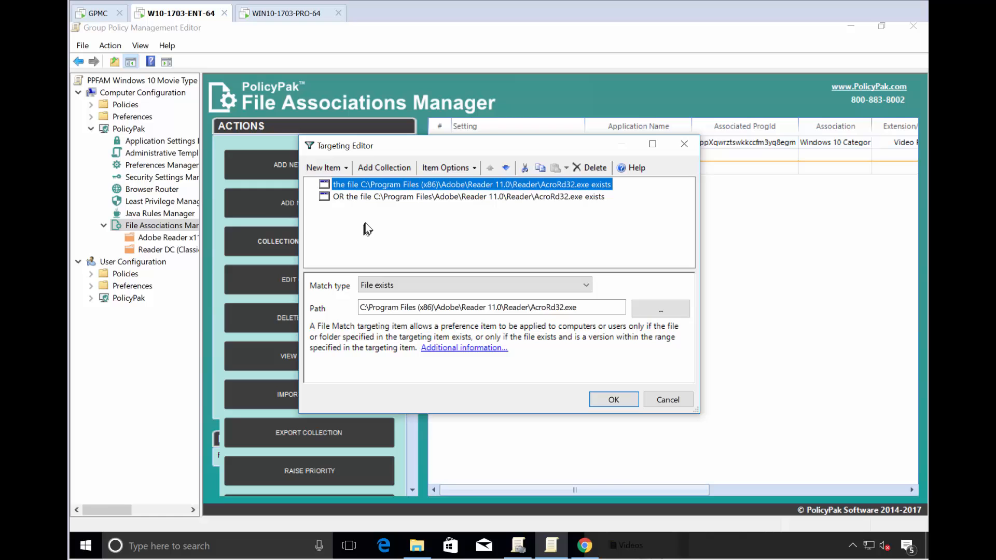
{"action": "left_click_drag", "start_coordinate": [454, 151], "coordinate": [517, 211]}
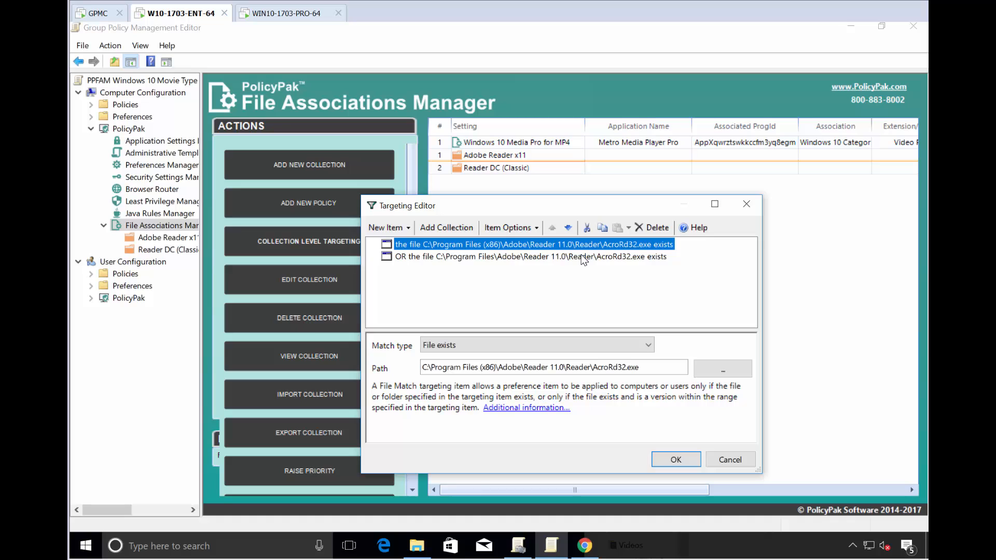
{"action": "key", "text": "Return"}
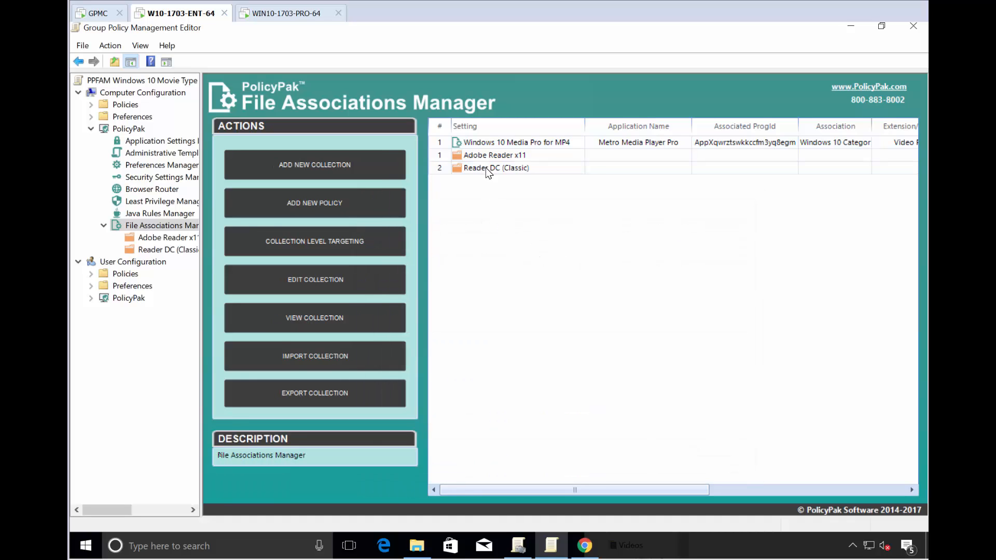
- Open Reader DC (Classic) in Edit Collection and review its item-level file-exists targeting
{"action": "right_click", "coordinate": [485, 167]}
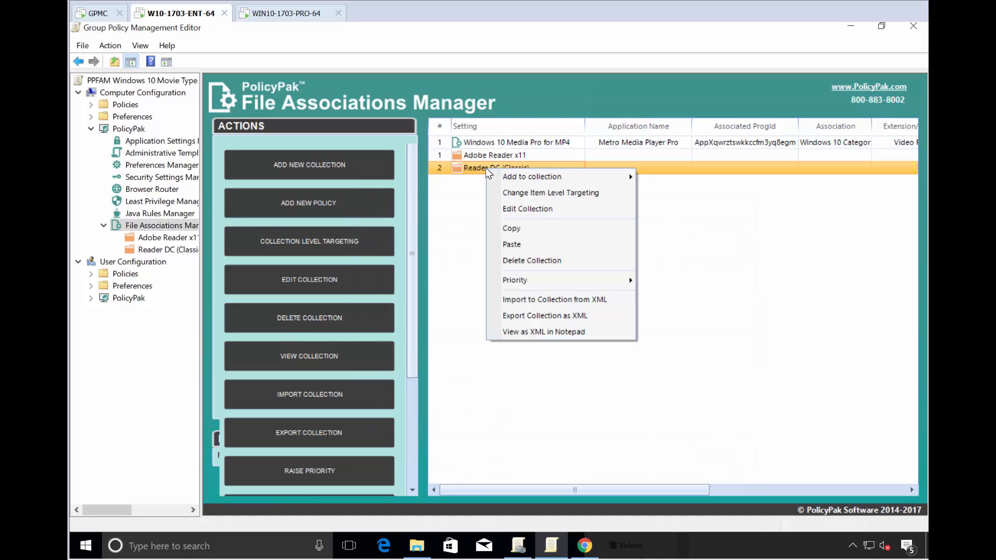
{"action": "left_click", "coordinate": [519, 193]}
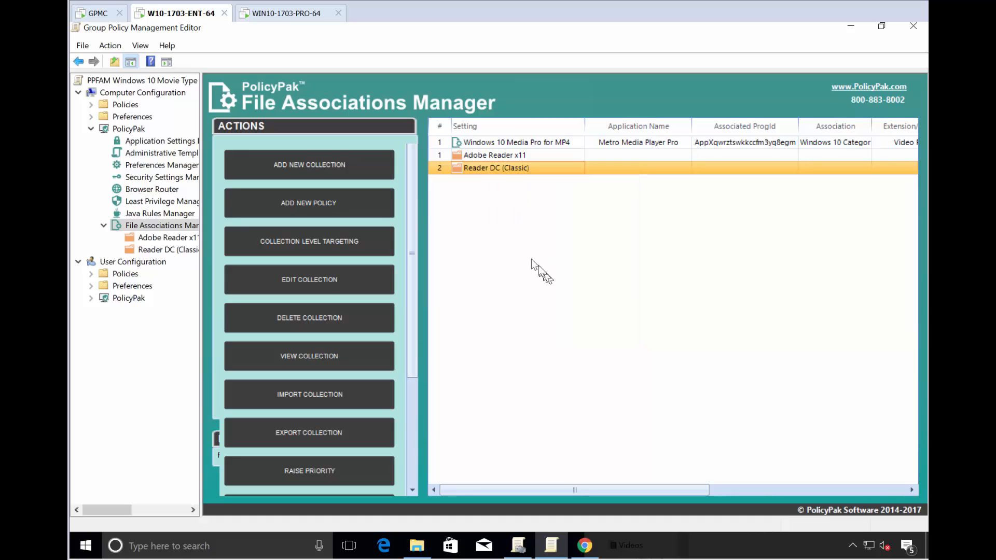
{"action": "right_click", "coordinate": [487, 170]}
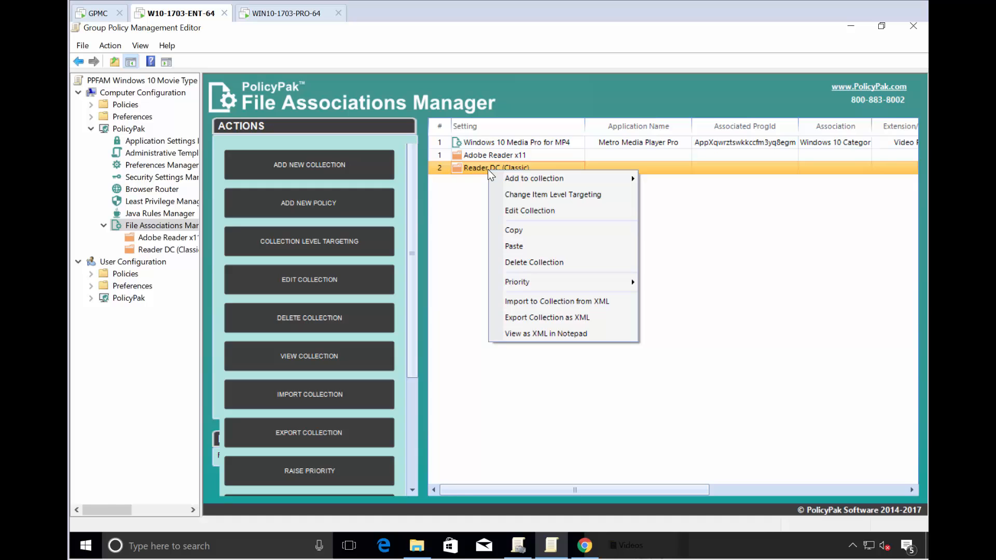
{"action": "left_click", "coordinate": [527, 211]}
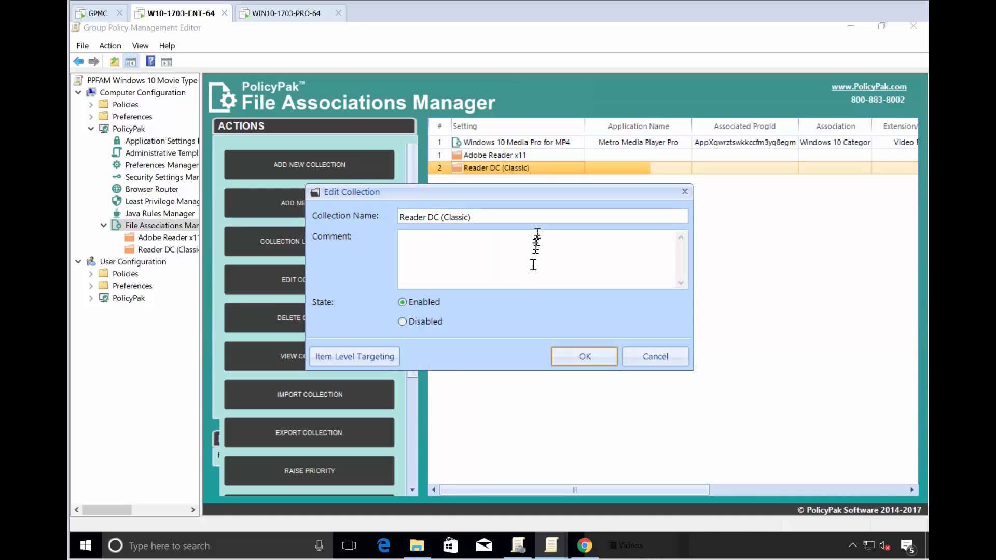
{"action": "left_click", "coordinate": [363, 357]}
{"action": "left_click_drag", "start_coordinate": [460, 150], "coordinate": [503, 185]}
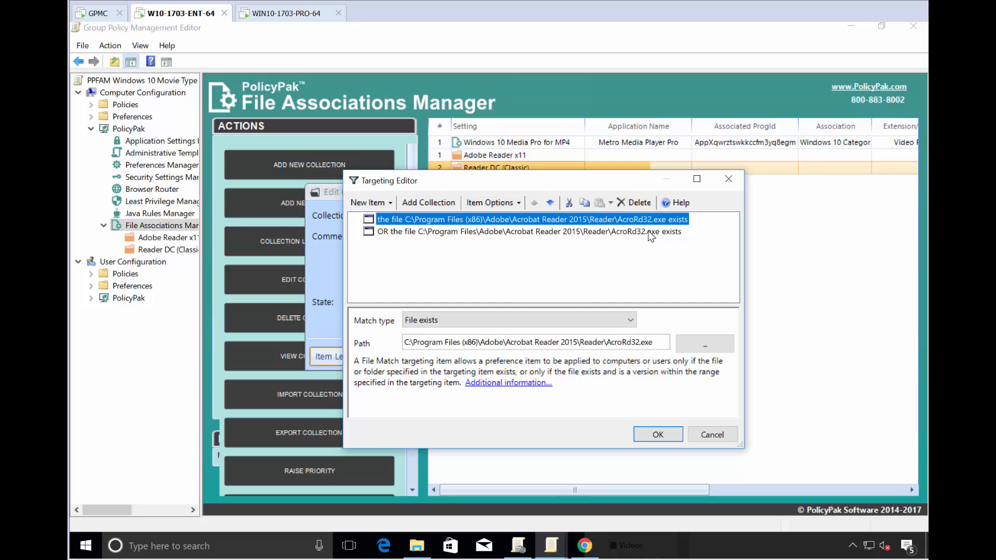
{"action": "key", "text": "Return"}
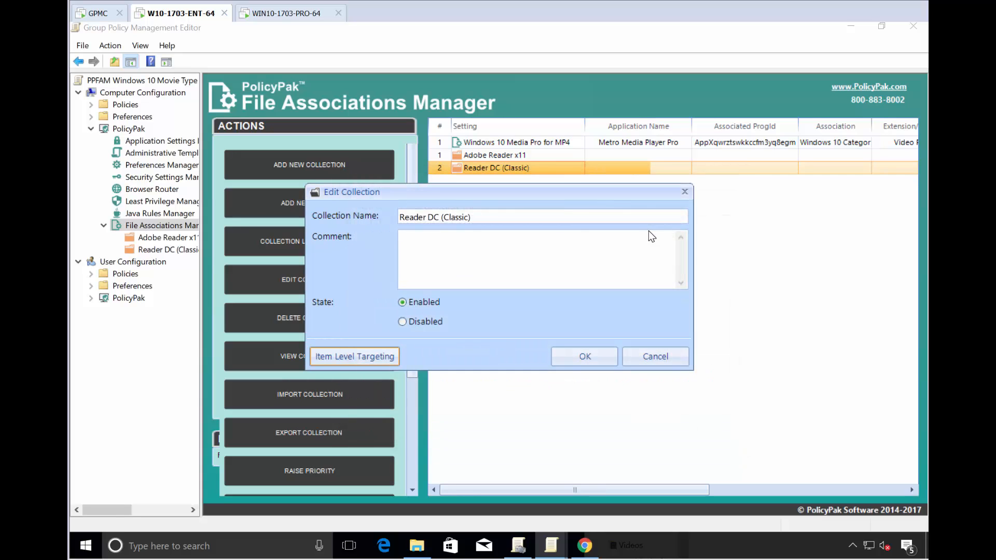
- Close the collection editor and run gpupdate in Command Prompt on WIN10-1703-PRO-64
{"action": "left_click", "coordinate": [645, 357]}
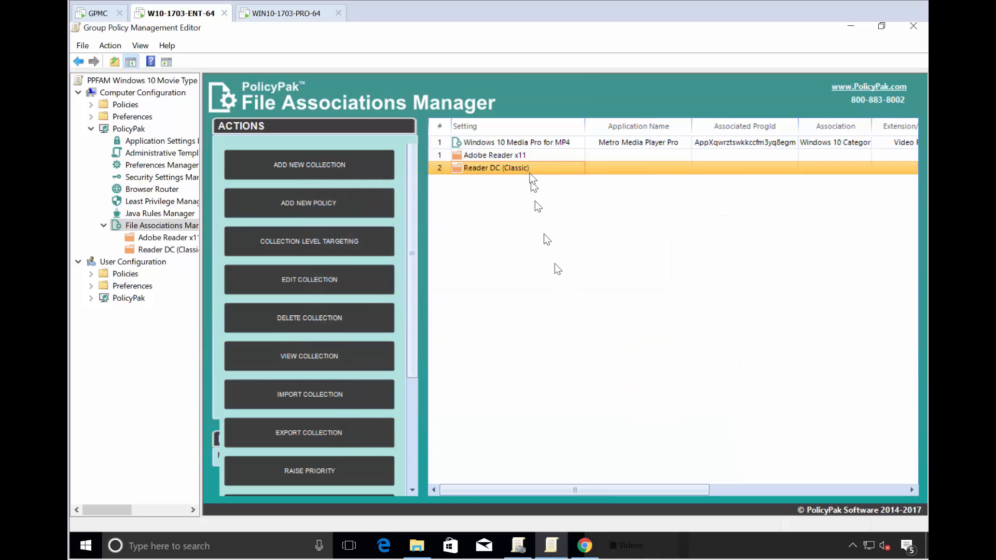
{"action": "left_click", "coordinate": [272, 12]}
{"action": "key", "text": "super"}
{"action": "type", "text": "cmd"}
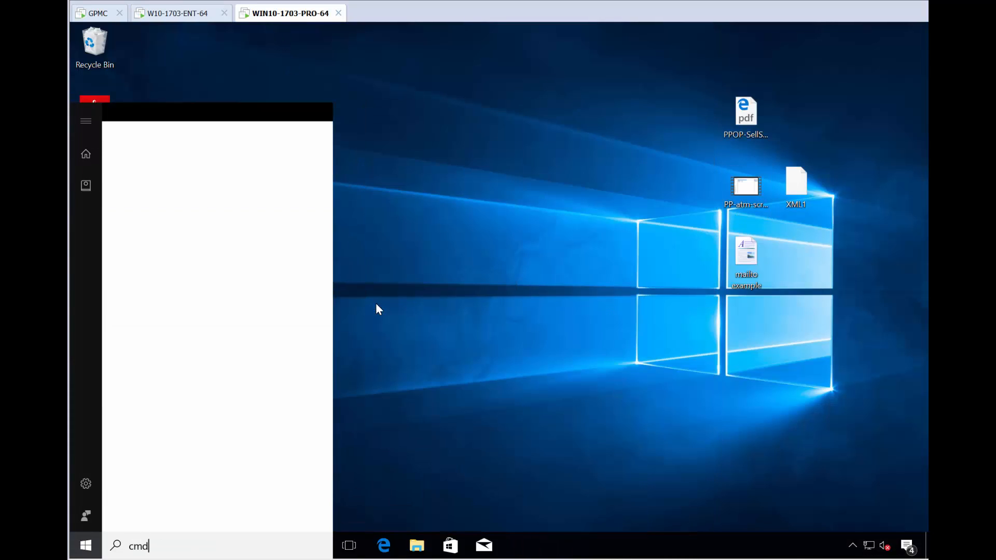
{"action": "key", "text": "Return"}
{"action": "type", "text": "gpupdate"}
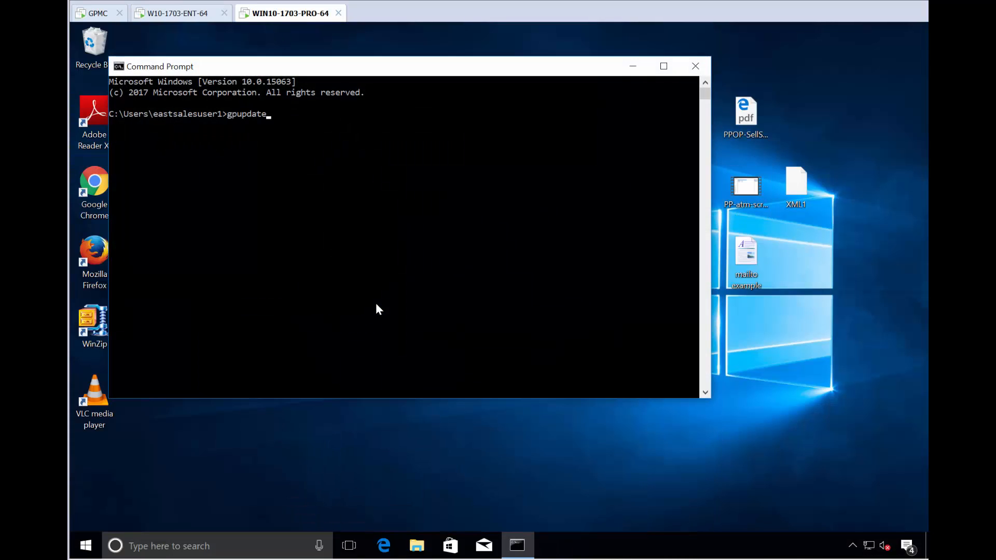
{"action": "key", "text": "Return"}
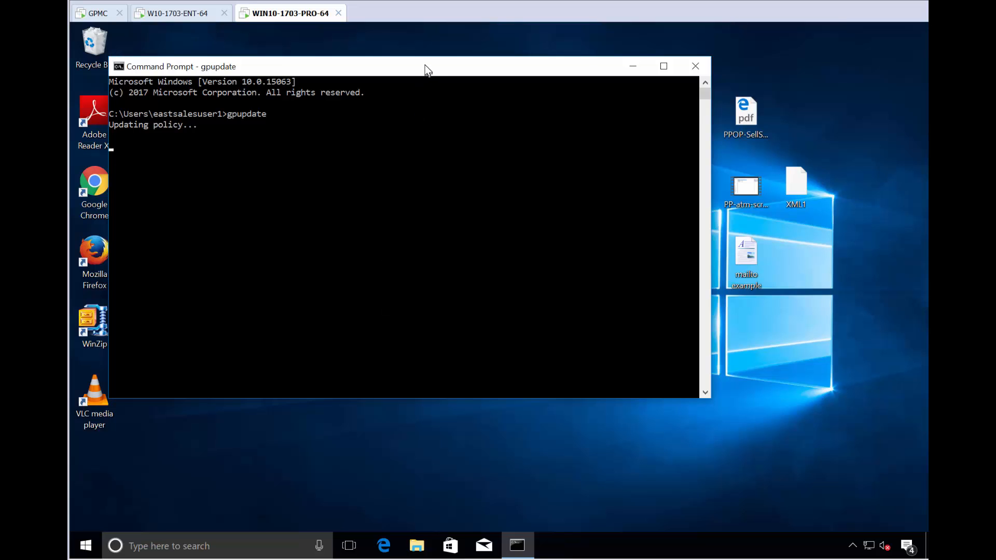
{"action": "left_click_drag", "start_coordinate": [426, 69], "coordinate": [471, 239]}
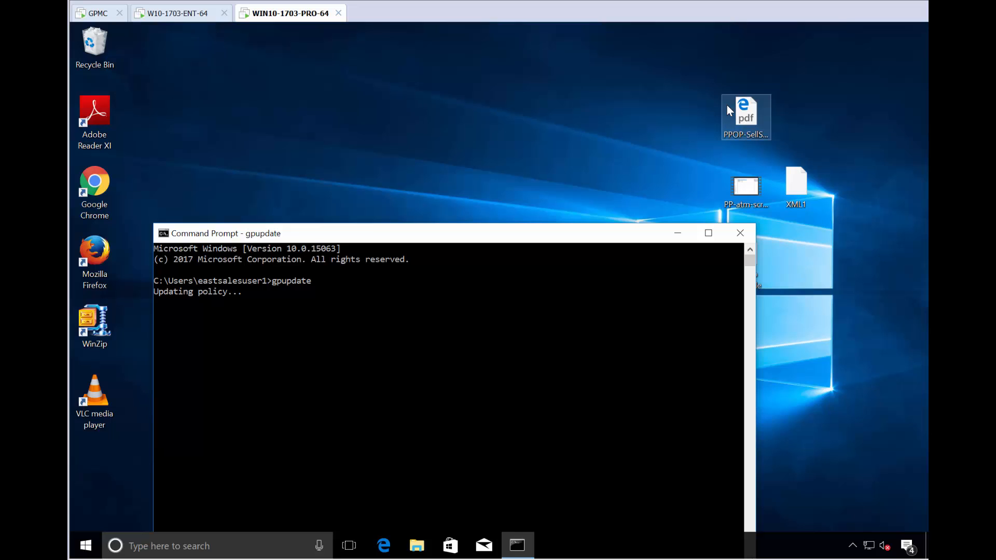
{"action": "left_click_drag", "start_coordinate": [521, 234], "coordinate": [530, 152]}
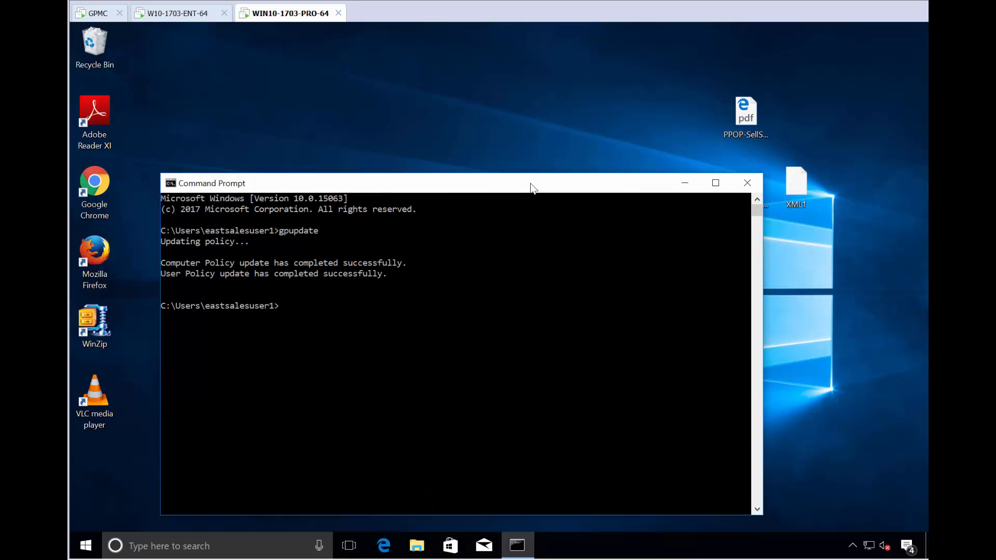
- Sign the user out via Start's Shut down or sign out menu
{"action": "right_click", "coordinate": [87, 546]}
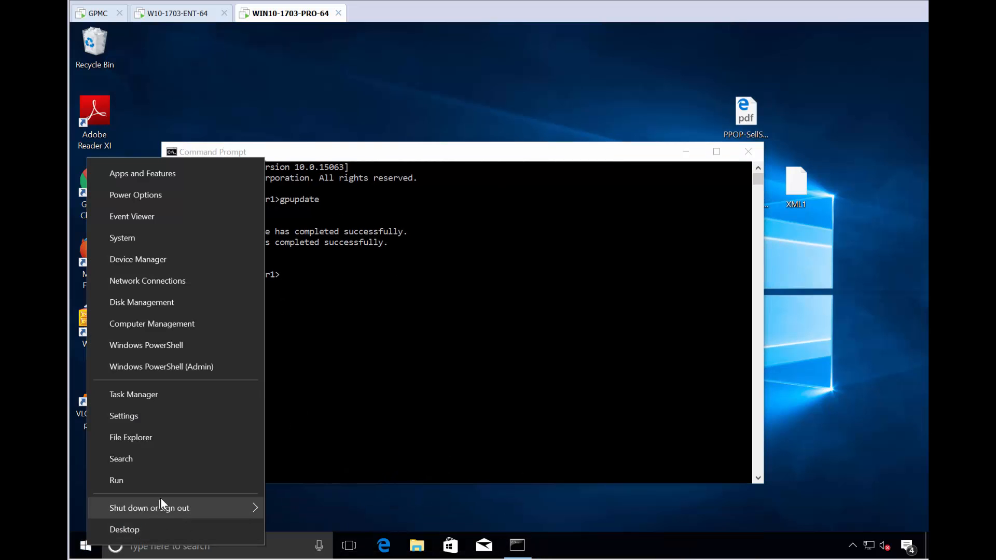
{"action": "mouse_move", "coordinate": [161, 505]}
{"action": "left_click", "coordinate": [338, 442]}
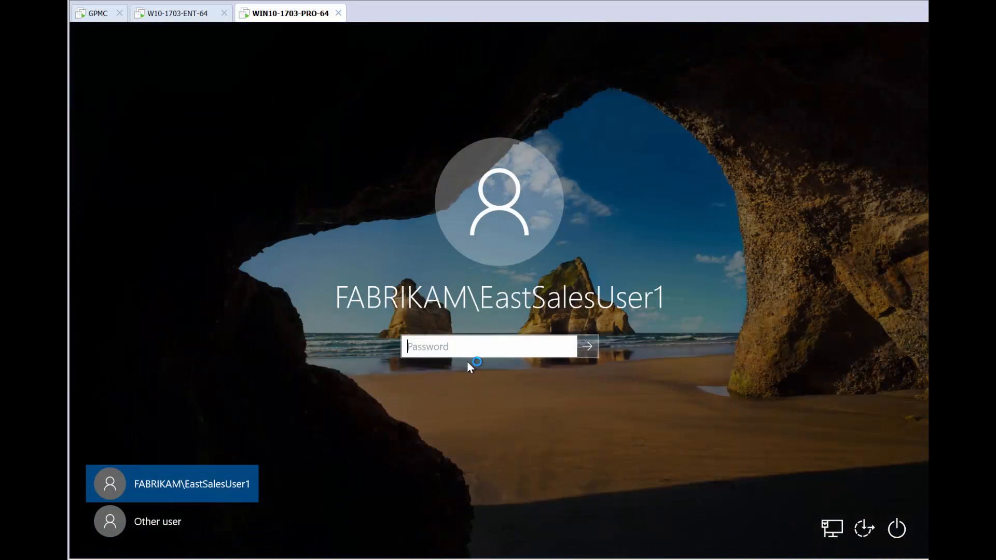
- Enter the user's password to sign back in, then clear the desktop icon selection
{"action": "type", "text": "P"}
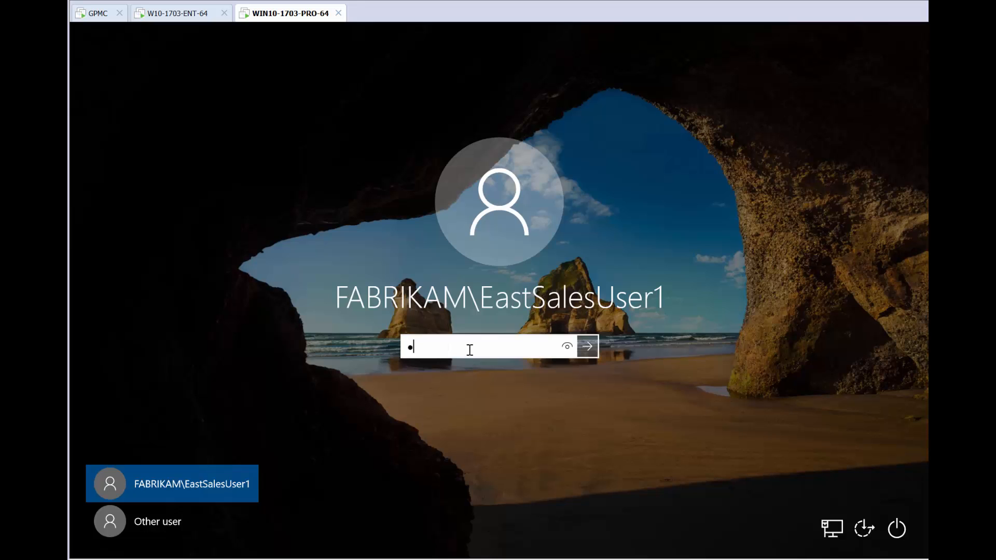
{"action": "key", "text": "Return"}
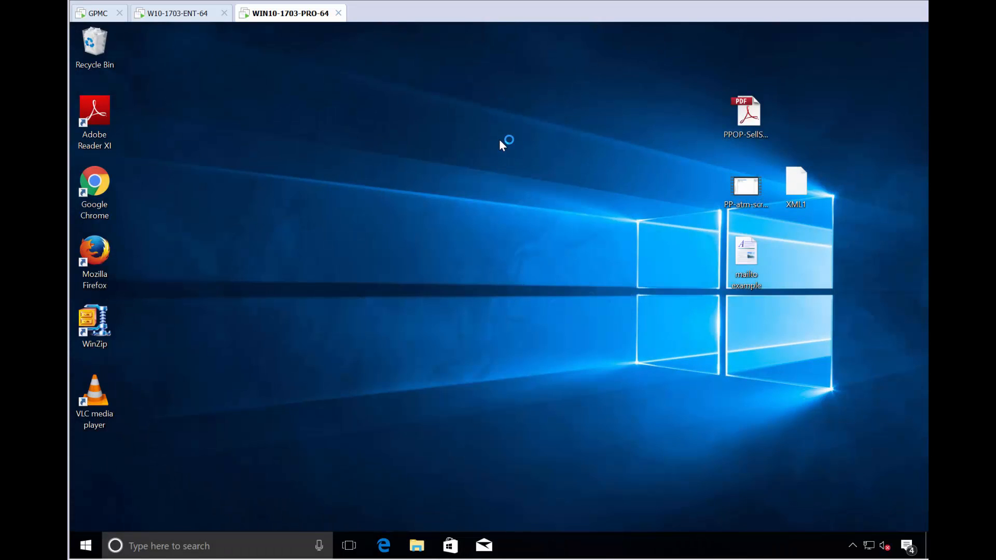
{"action": "left_click_drag", "start_coordinate": [651, 133], "coordinate": [817, 301]}
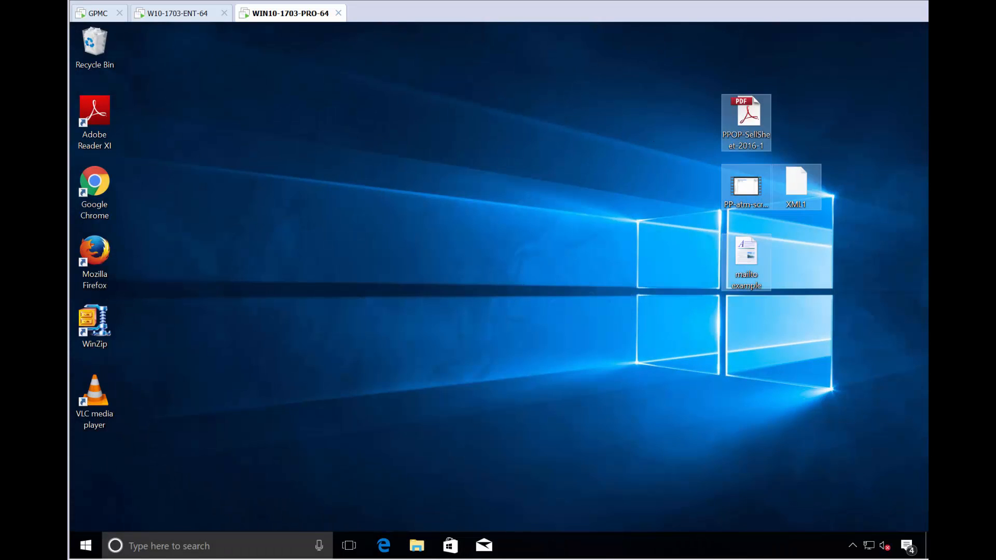
{"action": "left_click", "coordinate": [271, 387]}
- Open 'Choose a default app for each type of file' and scroll to verify .pdf and .pdx use Adobe Reader
{"action": "left_click", "coordinate": [87, 546]}
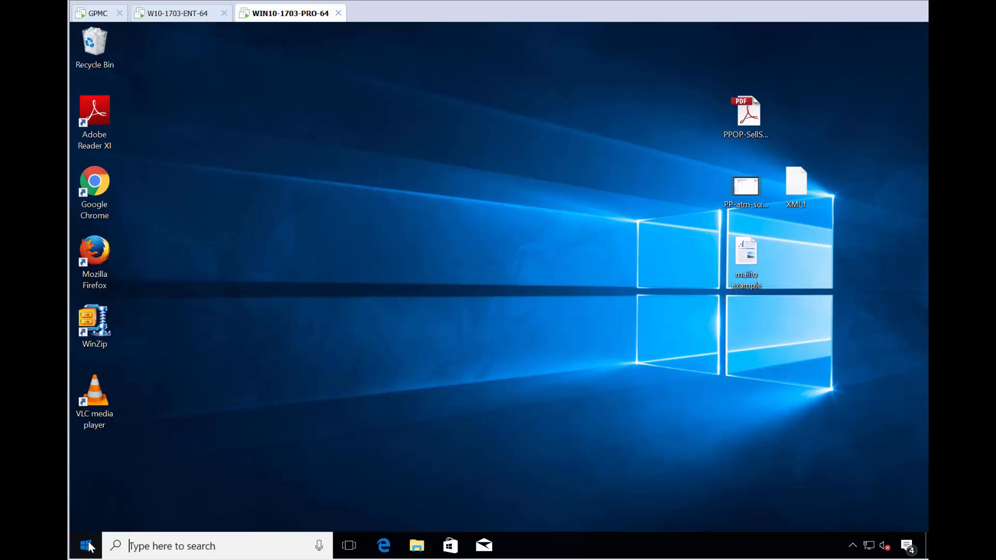
{"action": "type", "text": "fi"}
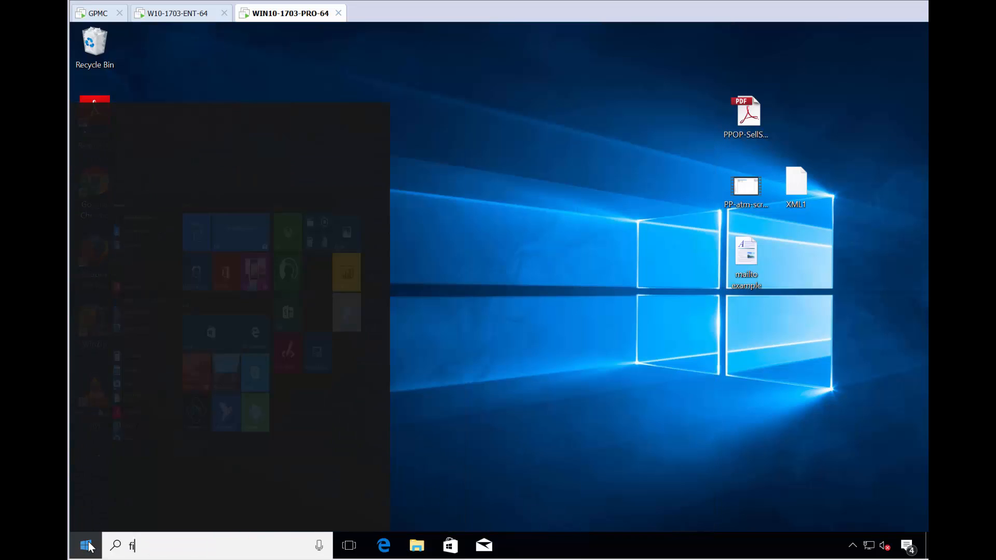
{"action": "type", "text": "le"}
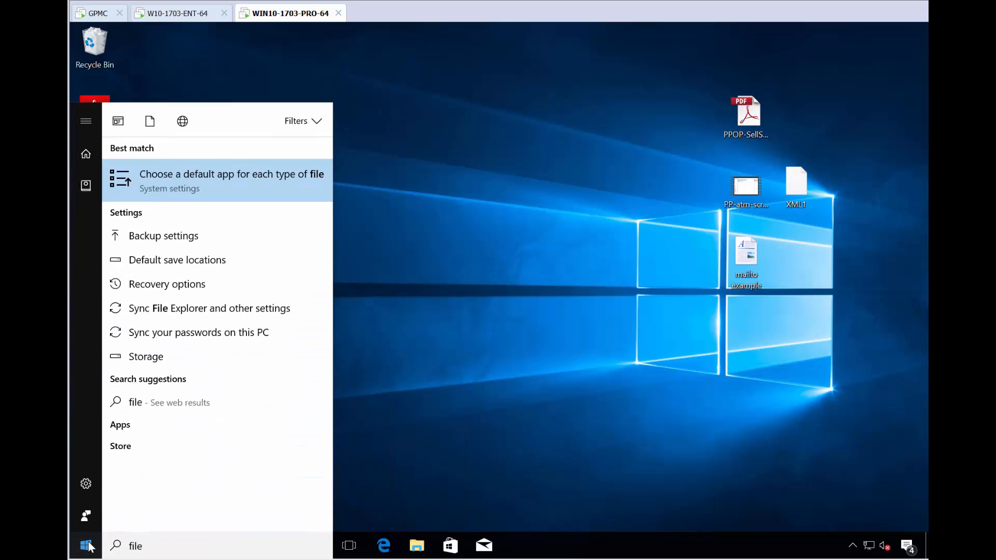
{"action": "key", "text": "Return"}
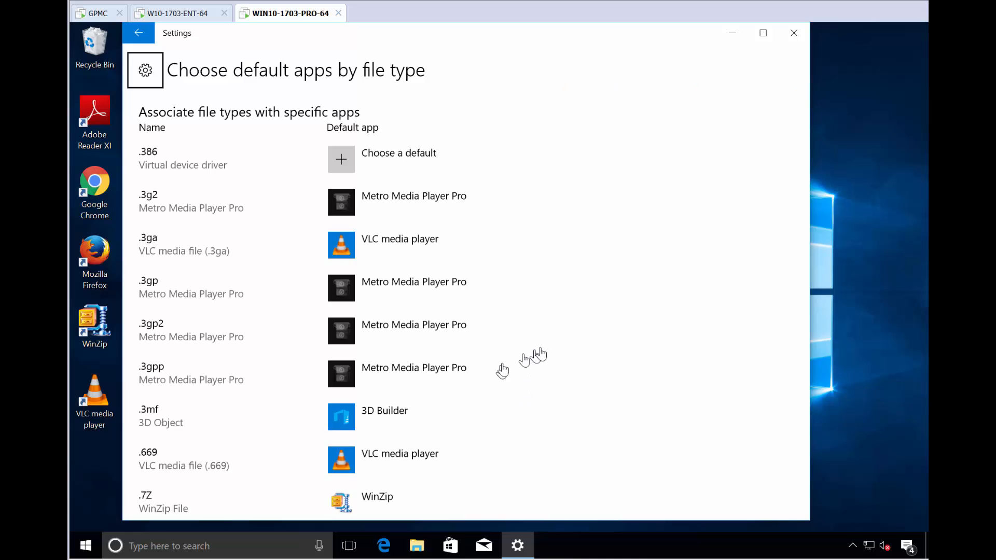
{"action": "scroll", "coordinate": [567, 345], "scroll_direction": "down", "scroll_amount": 10}
{"action": "scroll", "coordinate": [573, 349], "scroll_direction": "down", "scroll_amount": 5}
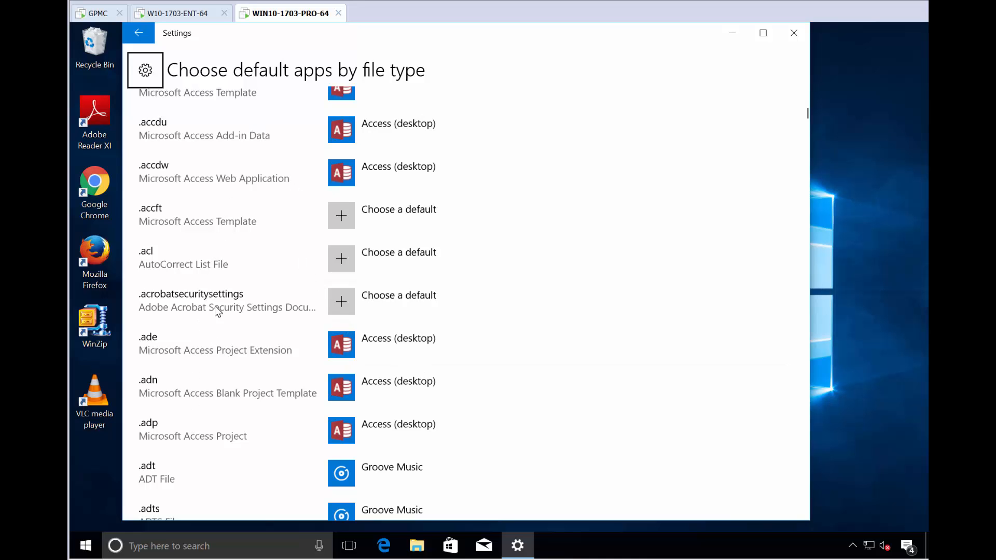
{"action": "scroll", "coordinate": [232, 382], "scroll_direction": "down", "scroll_amount": 15}
{"action": "scroll", "coordinate": [228, 375], "scroll_direction": "down", "scroll_amount": 20}
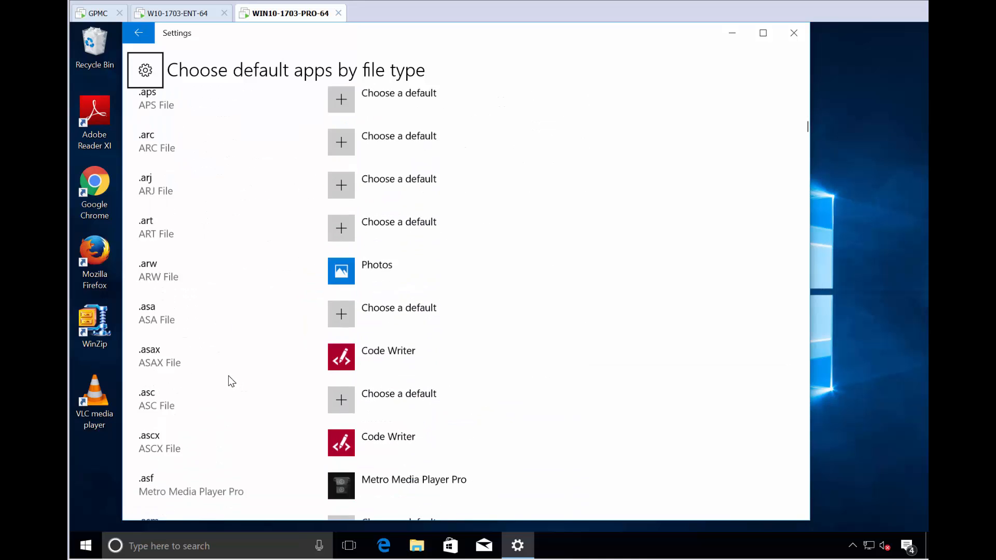
{"action": "scroll", "coordinate": [226, 375], "scroll_direction": "down", "scroll_amount": 20}
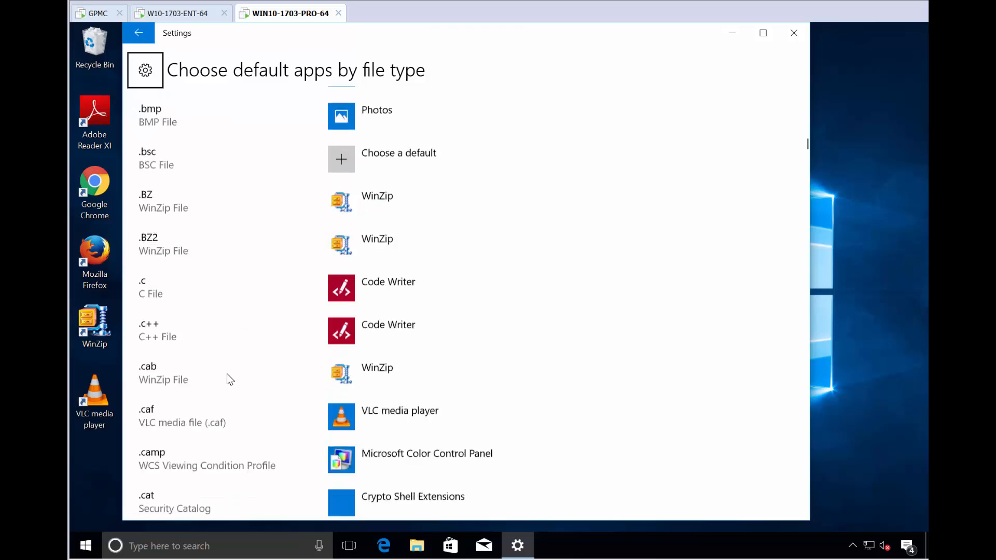
{"action": "scroll", "coordinate": [219, 366], "scroll_direction": "down", "scroll_amount": 20}
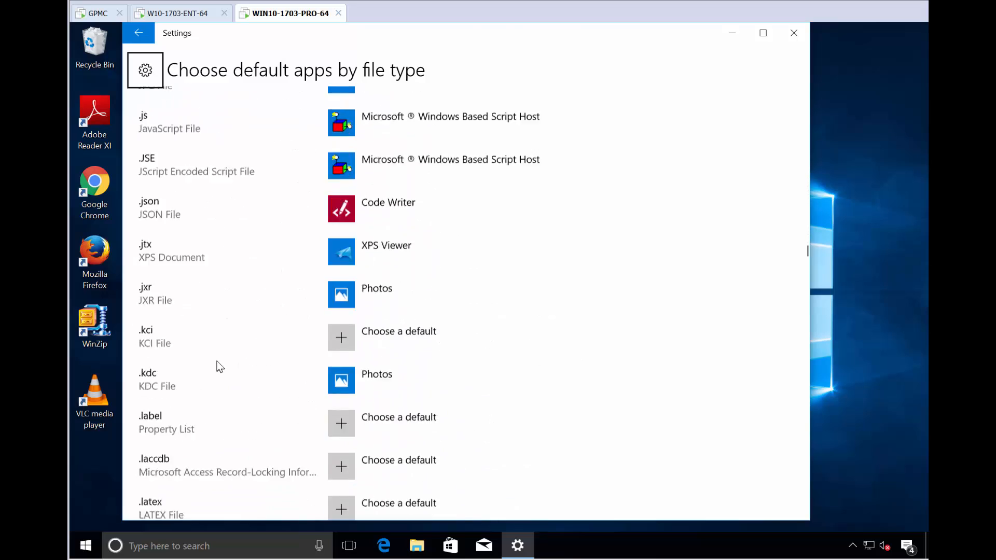
{"action": "scroll", "coordinate": [213, 359], "scroll_direction": "down", "scroll_amount": 20}
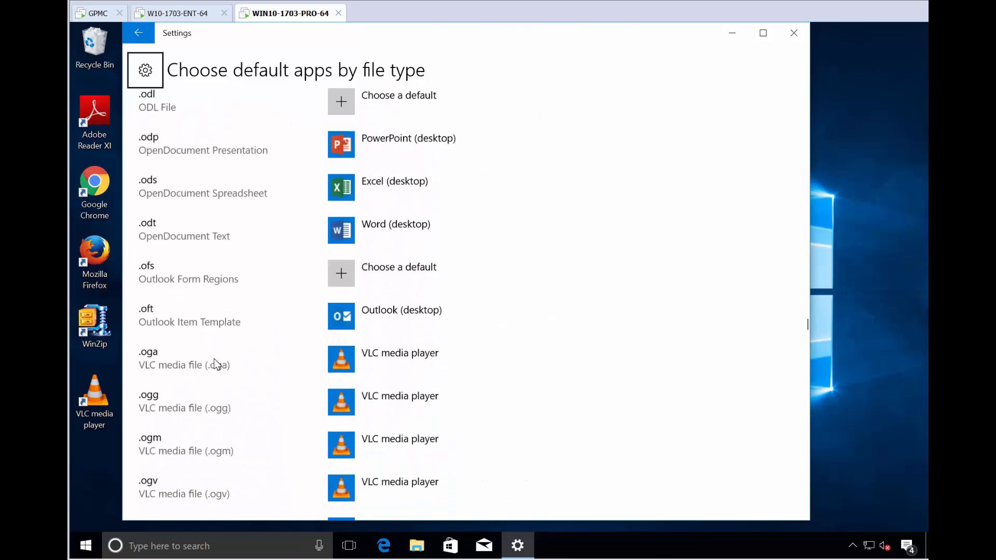
{"action": "scroll", "coordinate": [213, 358], "scroll_direction": "down", "scroll_amount": 15}
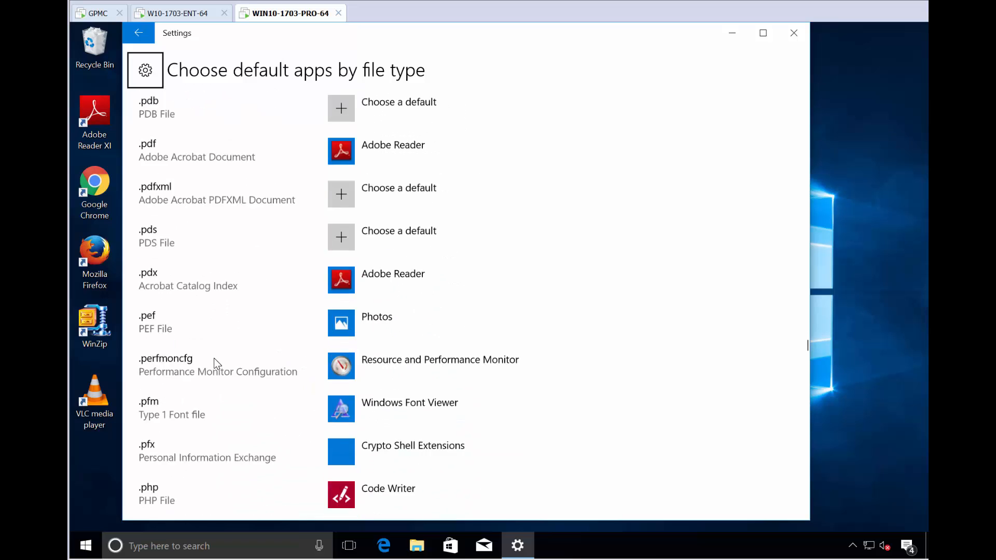
{"action": "scroll", "coordinate": [213, 356], "scroll_direction": "up", "scroll_amount": 3}
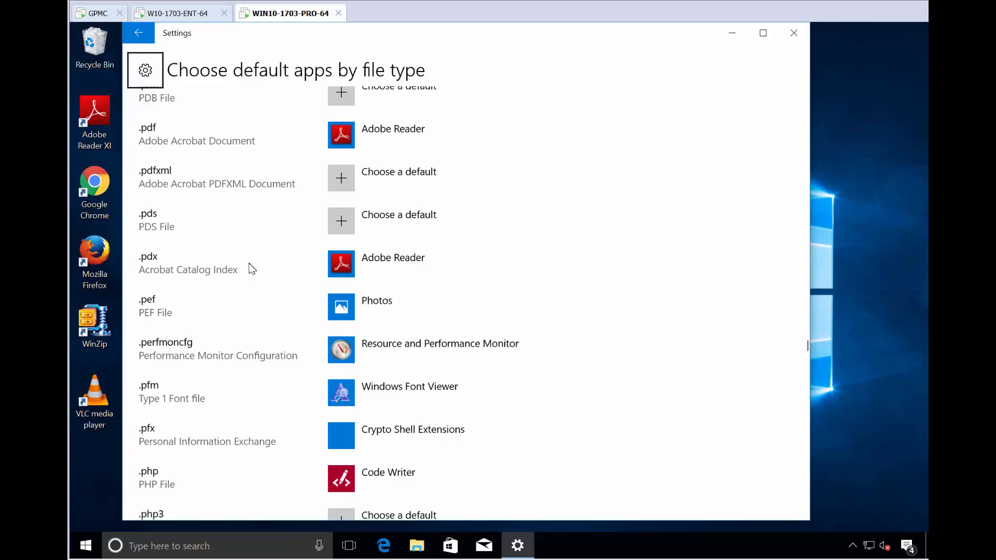
{"action": "scroll", "coordinate": [252, 272], "scroll_direction": "down", "scroll_amount": 10}
{"action": "scroll", "coordinate": [253, 277], "scroll_direction": "down", "scroll_amount": 10}
{"action": "scroll", "coordinate": [254, 281], "scroll_direction": "down", "scroll_amount": 20}
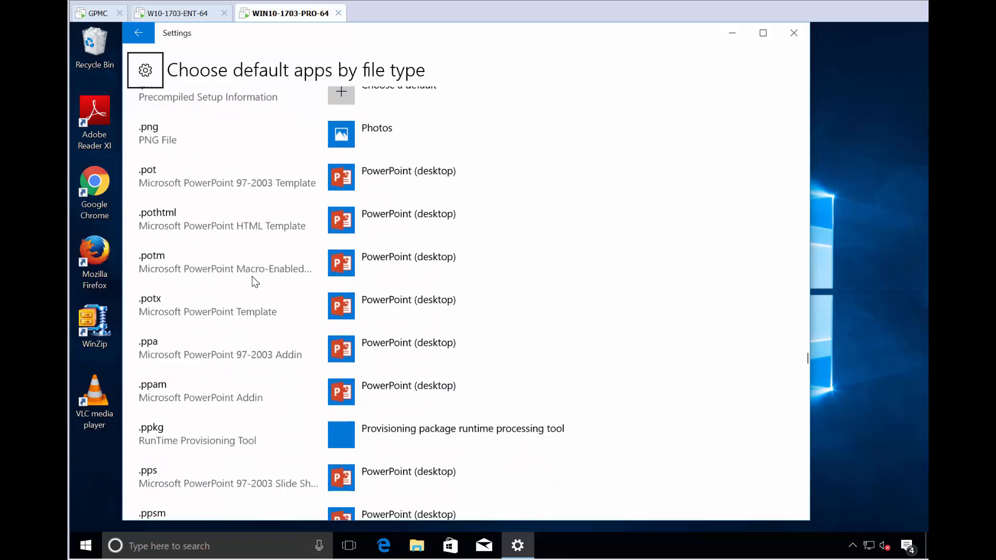
{"action": "scroll", "coordinate": [254, 281], "scroll_direction": "down", "scroll_amount": 3}
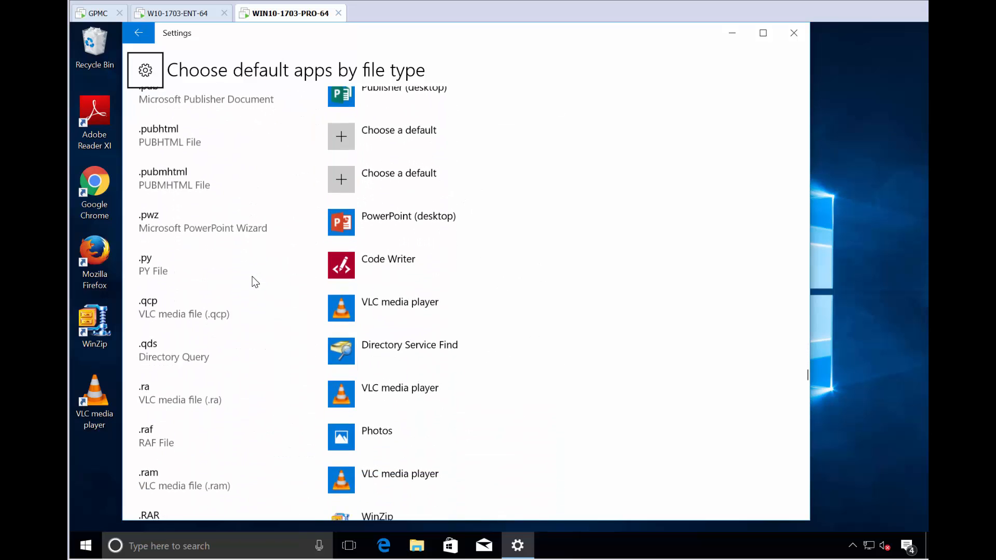
- Compare with the Adobe Reader x11 collection's file types in the policy editor, then return to the client
{"action": "left_click", "coordinate": [157, 19]}
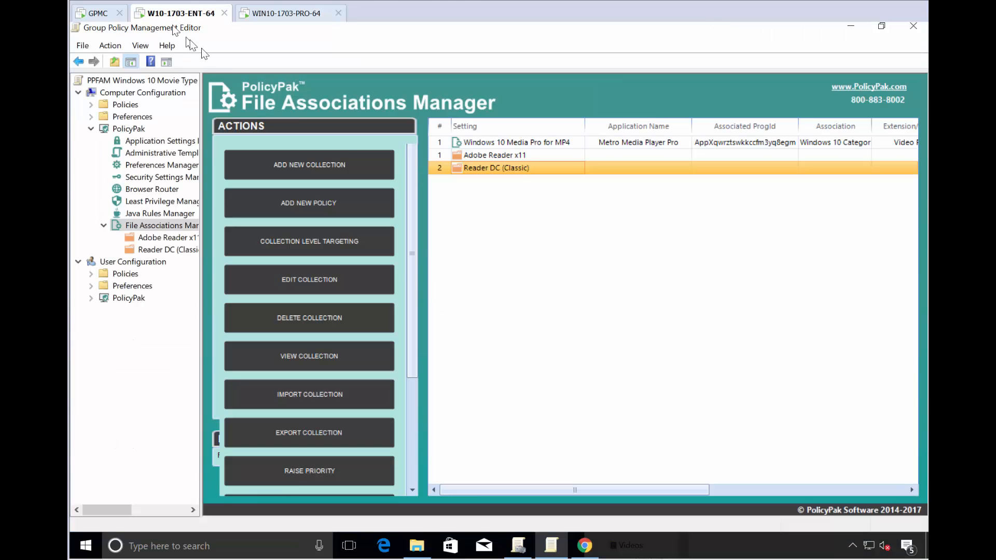
{"action": "double_click", "coordinate": [521, 155]}
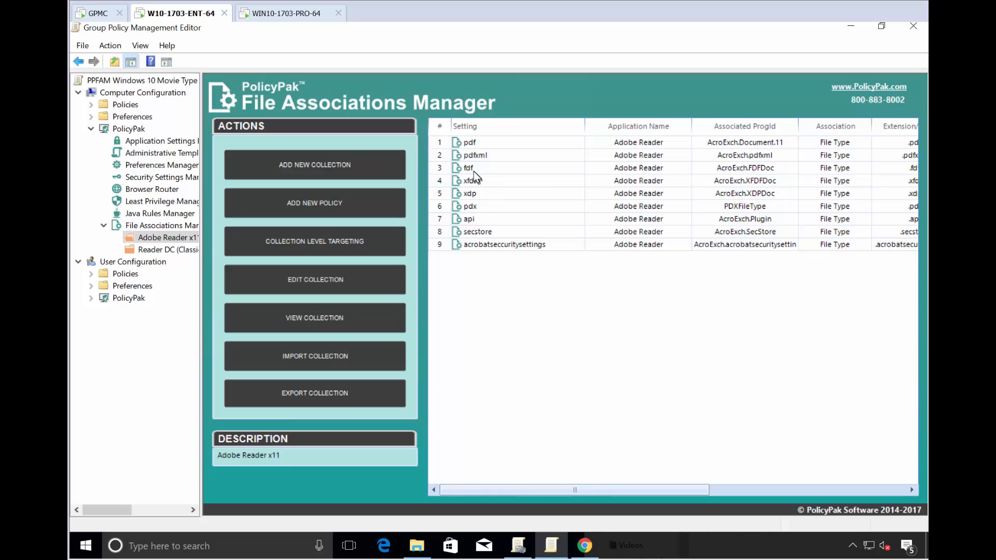
{"action": "left_click", "coordinate": [281, 15]}
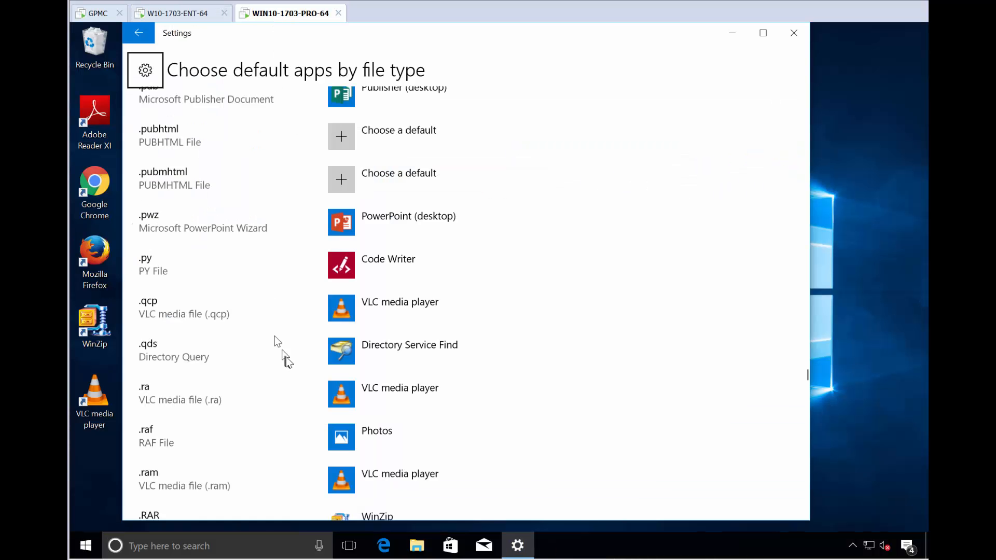
- Scroll up to .fdf (Adobe Acrobat Forms Document) and open its Adobe Reader default app entry
{"action": "scroll", "coordinate": [287, 355], "scroll_direction": "up", "scroll_amount": 20}
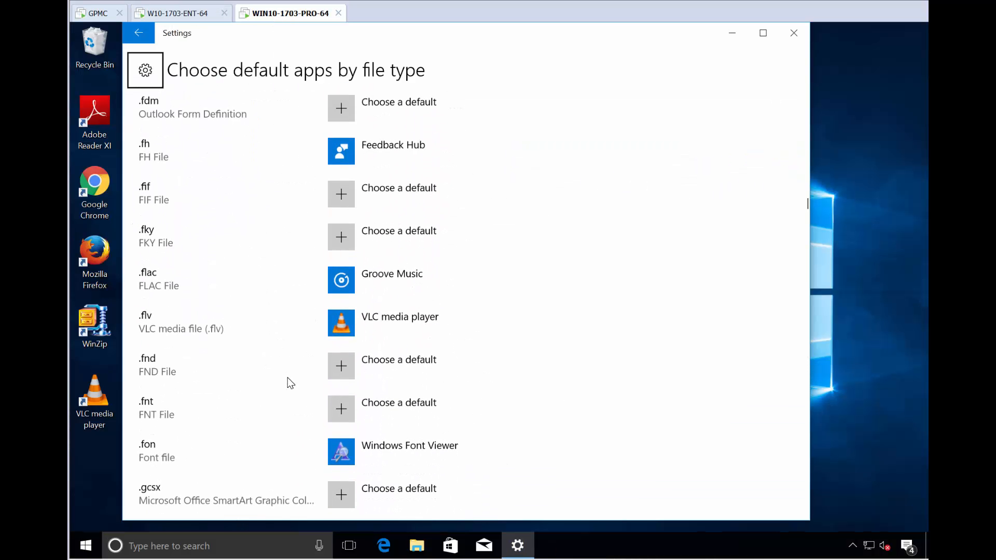
{"action": "scroll", "coordinate": [290, 383], "scroll_direction": "up", "scroll_amount": 4}
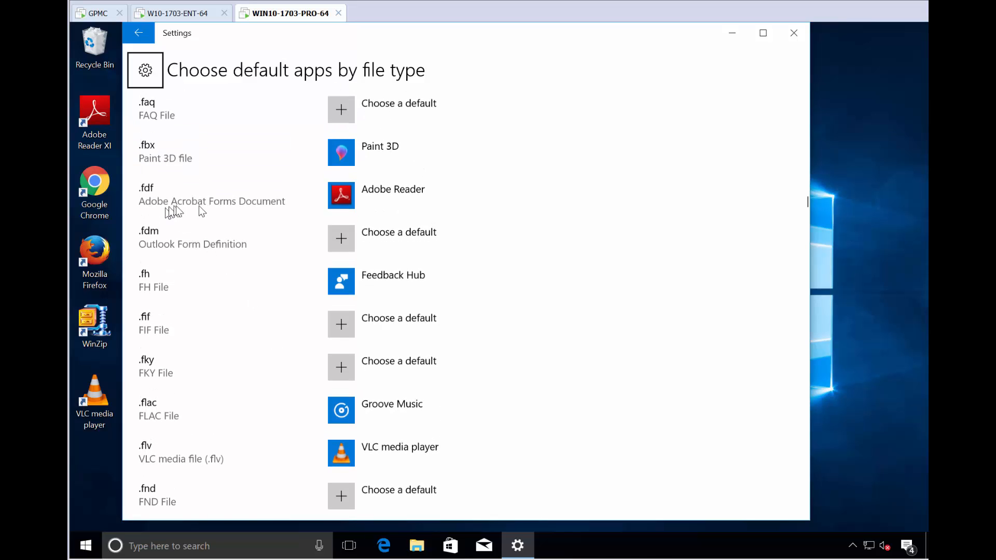
{"action": "left_click", "coordinate": [384, 205]}
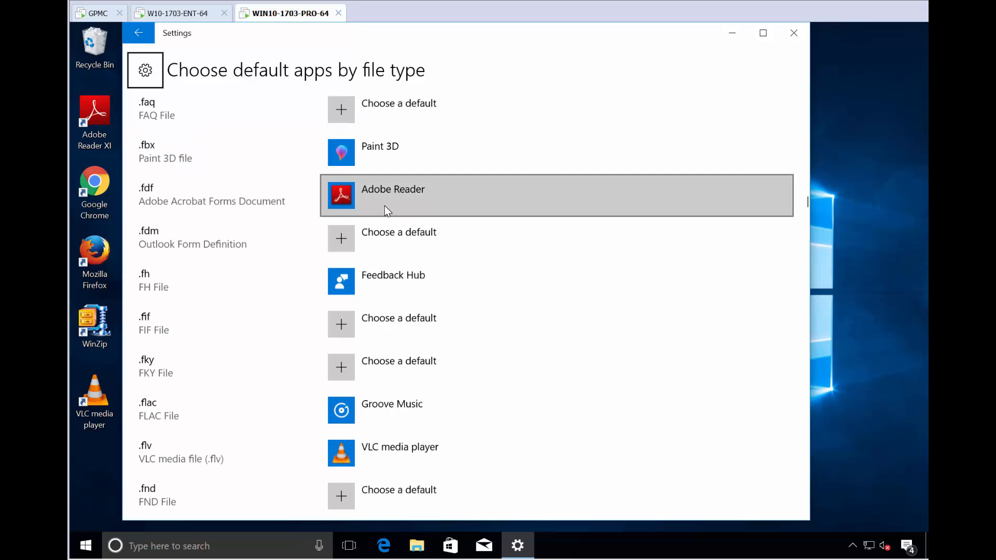